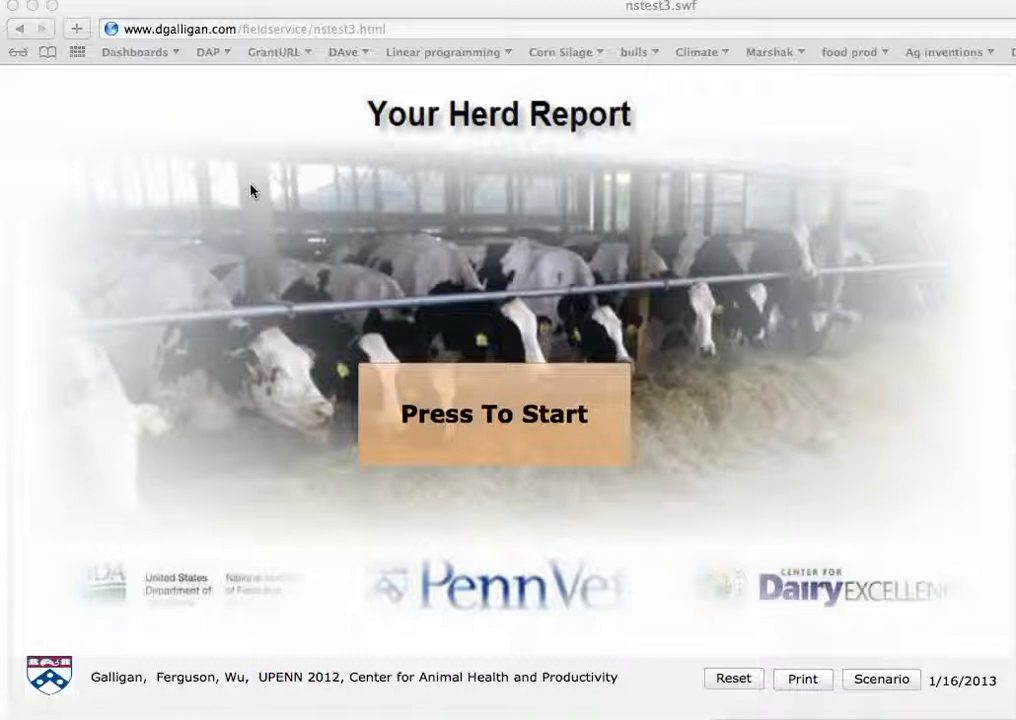
Step: Start the herd report and display the Peak Milk 1st Lact benchmark from the Production parameters
click(405, 404)
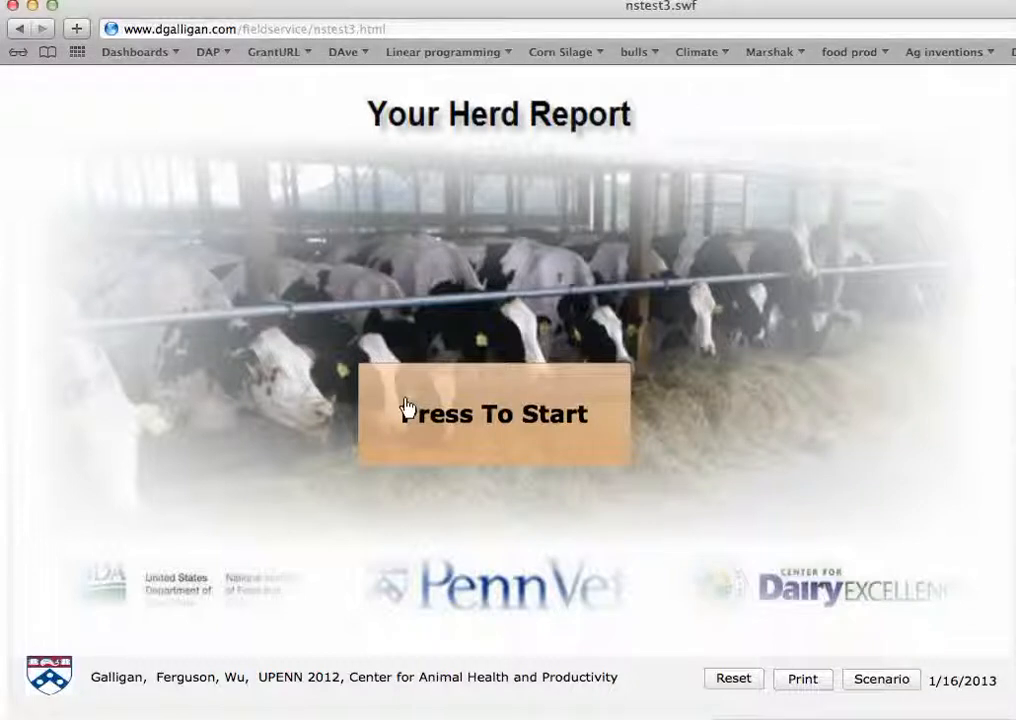
click(405, 408)
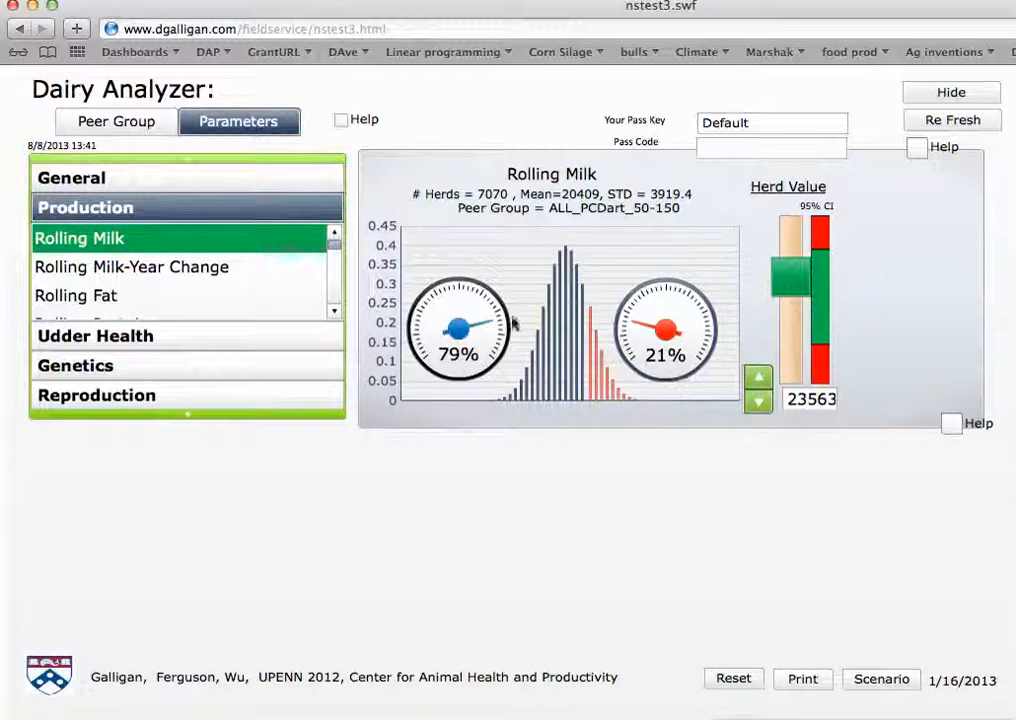
mouse_move(560, 296)
scroll(338, 300, down, 4)
scroll(338, 300, down, 9)
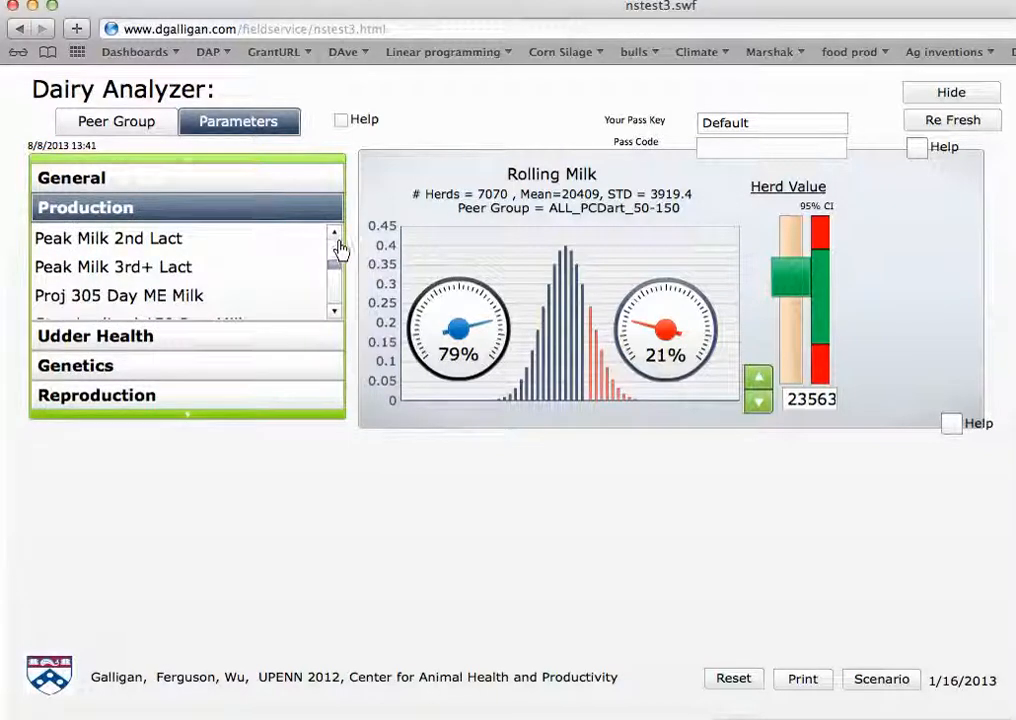
scroll(334, 257, up, 2)
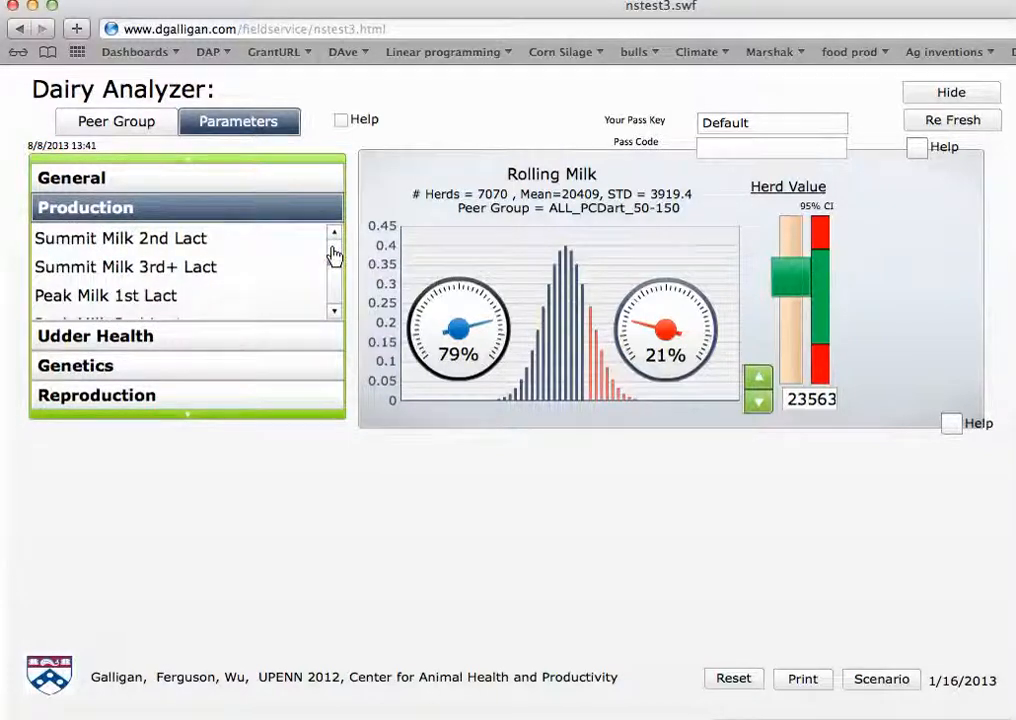
click(129, 302)
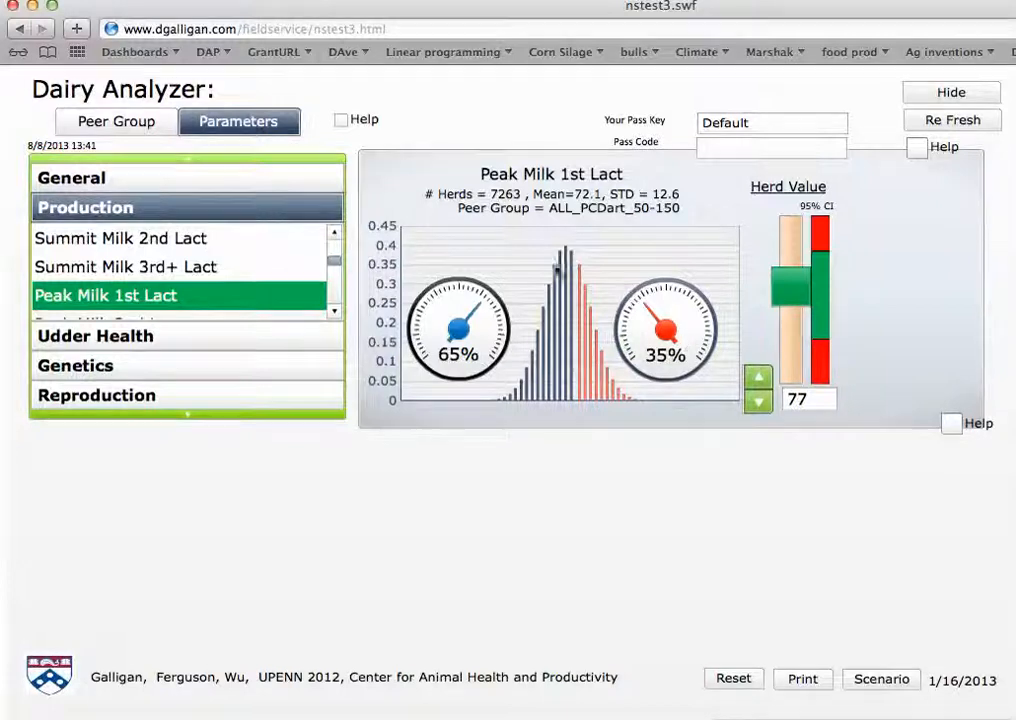
Step: View the Udder Health benchmarks for SCC Actual, SCC Score and SCC Score for 1st Lact Cows
click(176, 340)
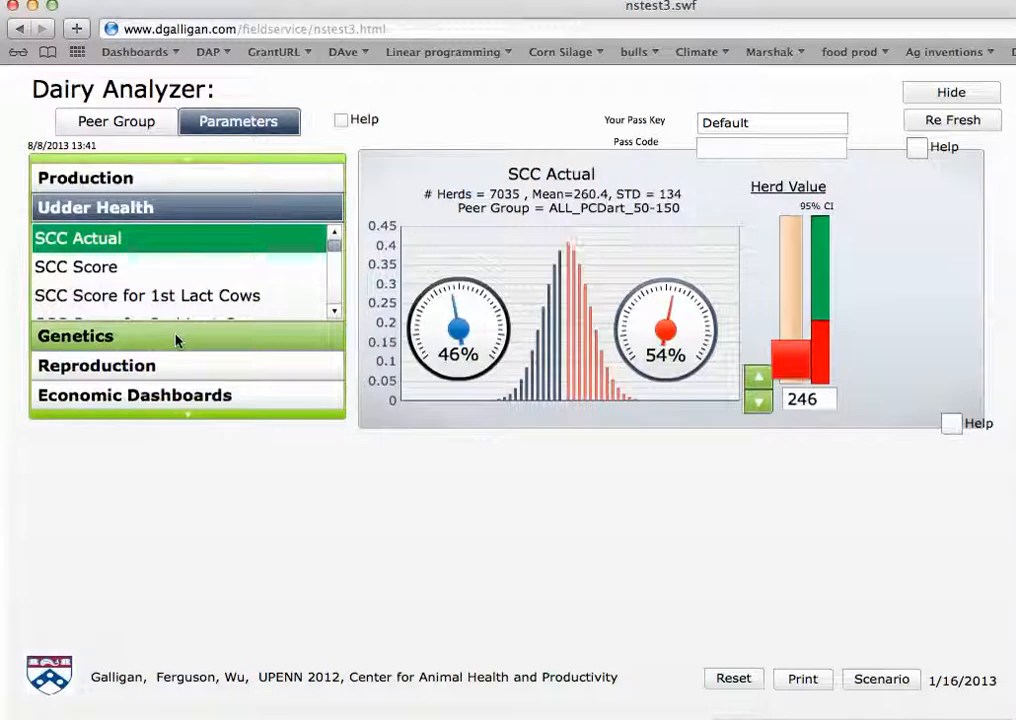
click(105, 270)
click(123, 297)
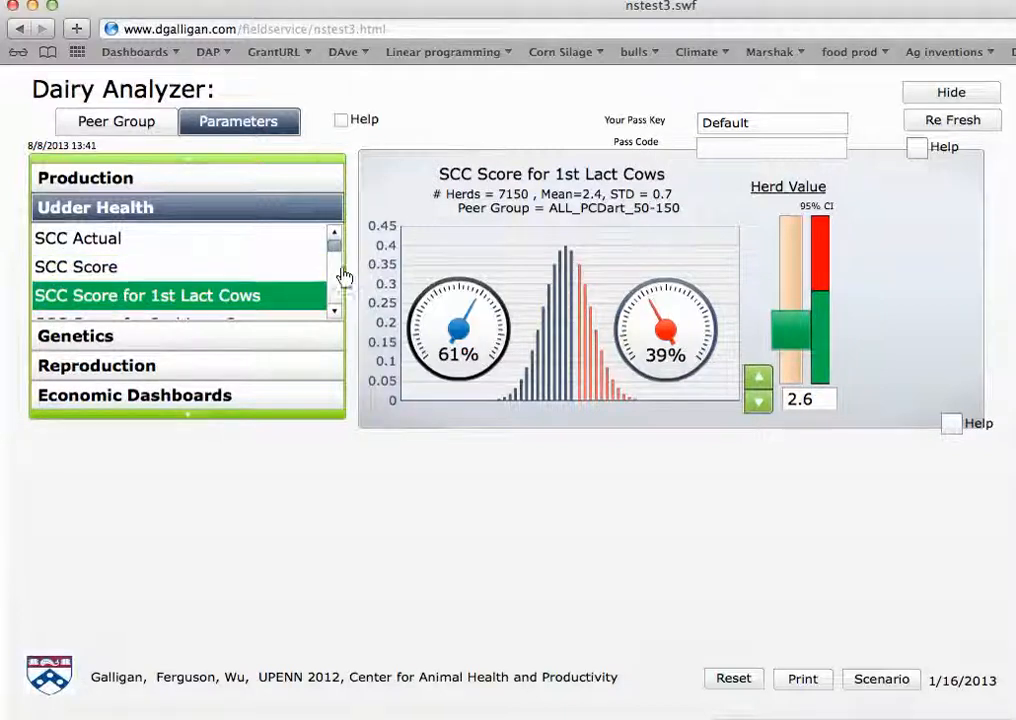
scroll(336, 289, down, 5)
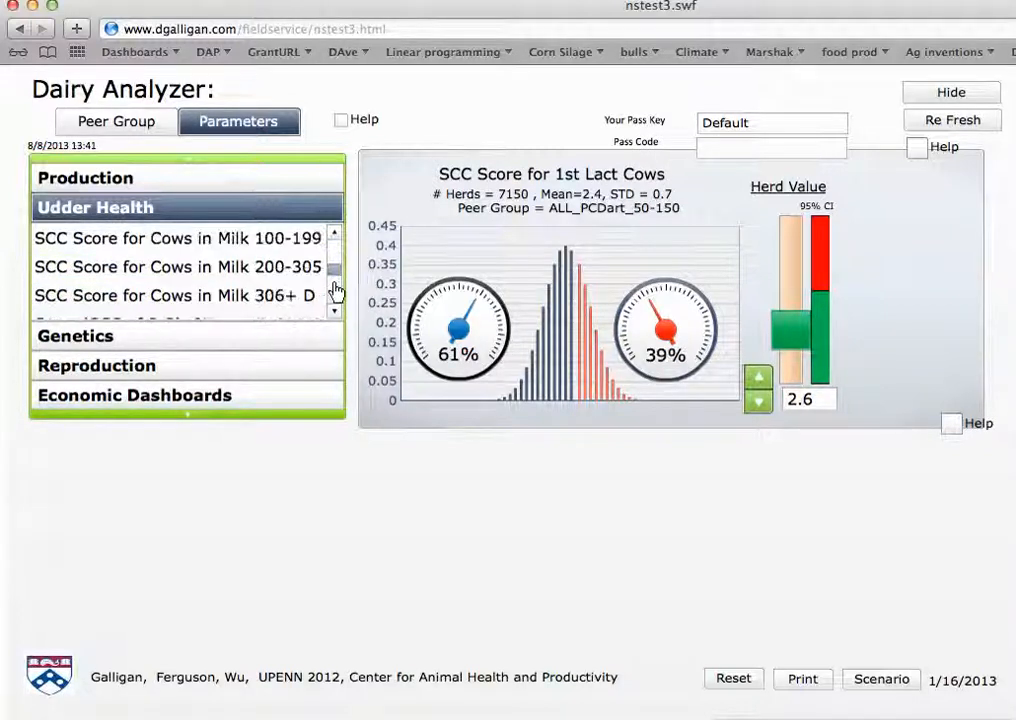
scroll(335, 270, up, 5)
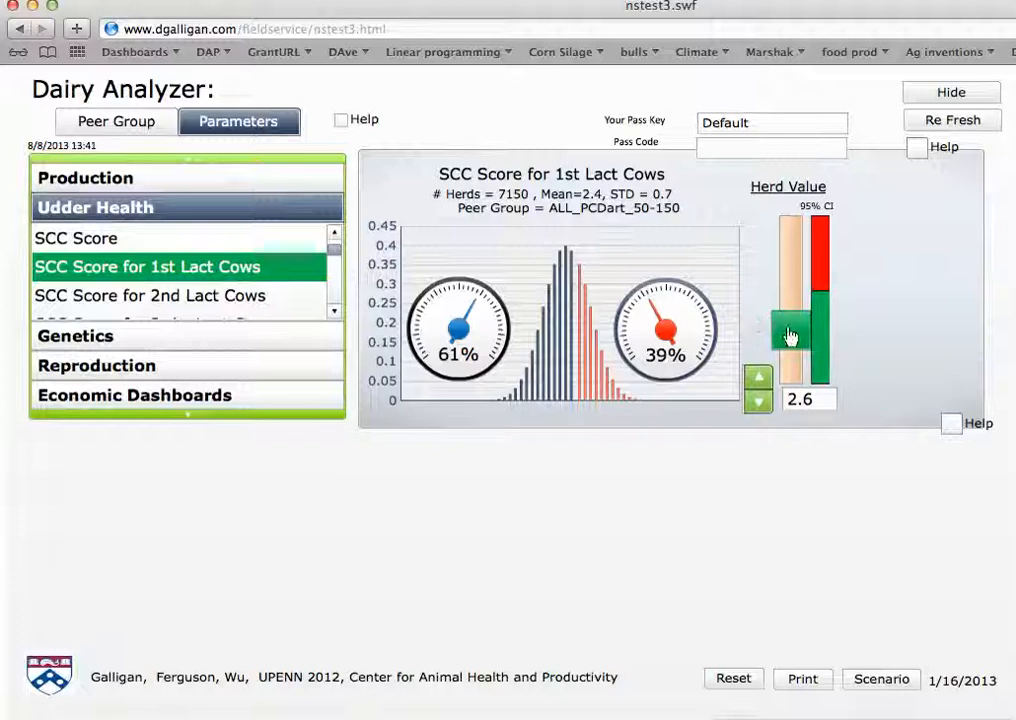
Step: Adjust the herd value for SCC Score for 1st Lact Cows to 2.9
mouse_move(790, 336)
mouse_down()
mouse_move(790, 306)
mouse_move(790, 338)
mouse_move(790, 329)
mouse_up()
click(760, 379)
click(760, 380)
click(760, 380)
click(760, 382)
click(760, 404)
click(760, 404)
click(760, 404)
click(760, 404)
click(760, 388)
click(760, 388)
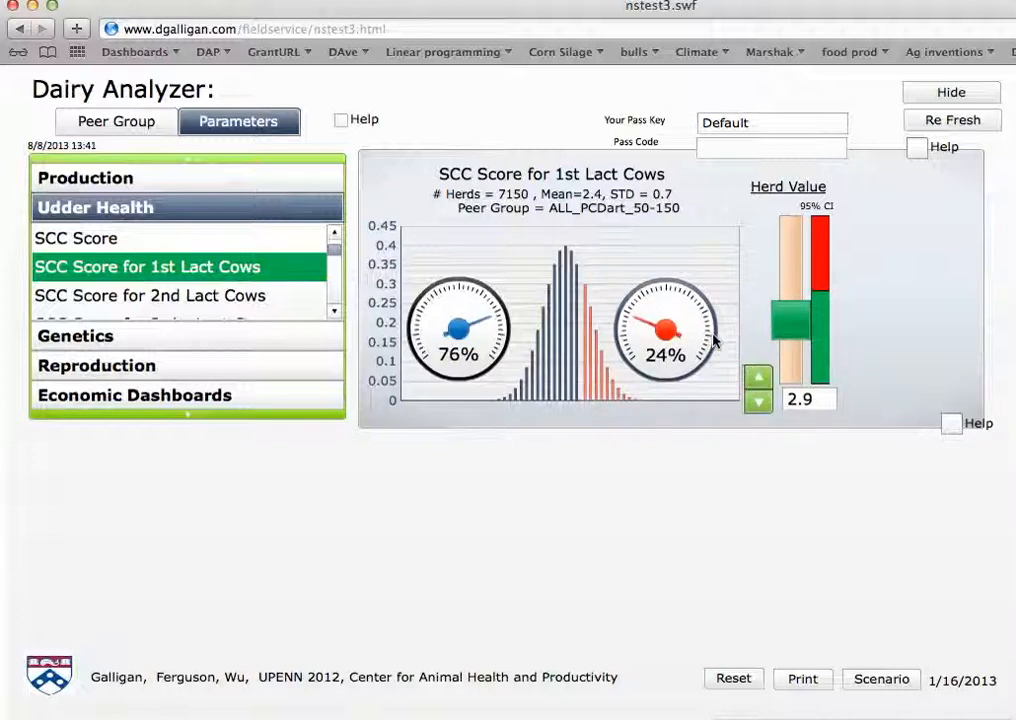
Step: View the benchmarks for SCC Score for 2nd Lact Cows and the genetics parameter Net Merit $ for All Cows
click(166, 300)
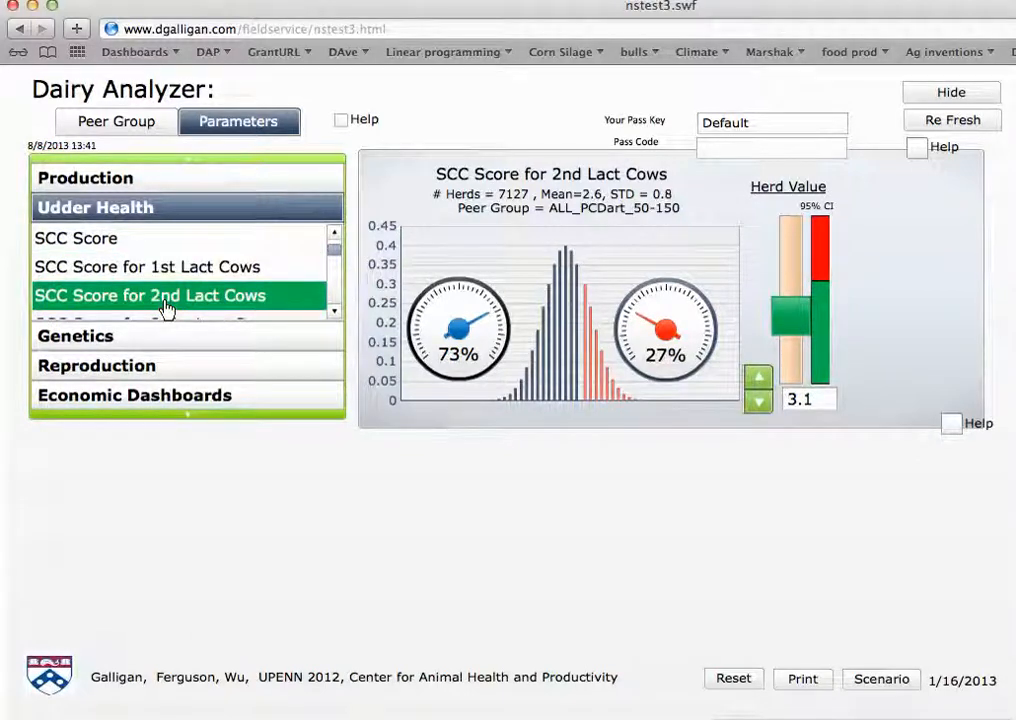
click(165, 349)
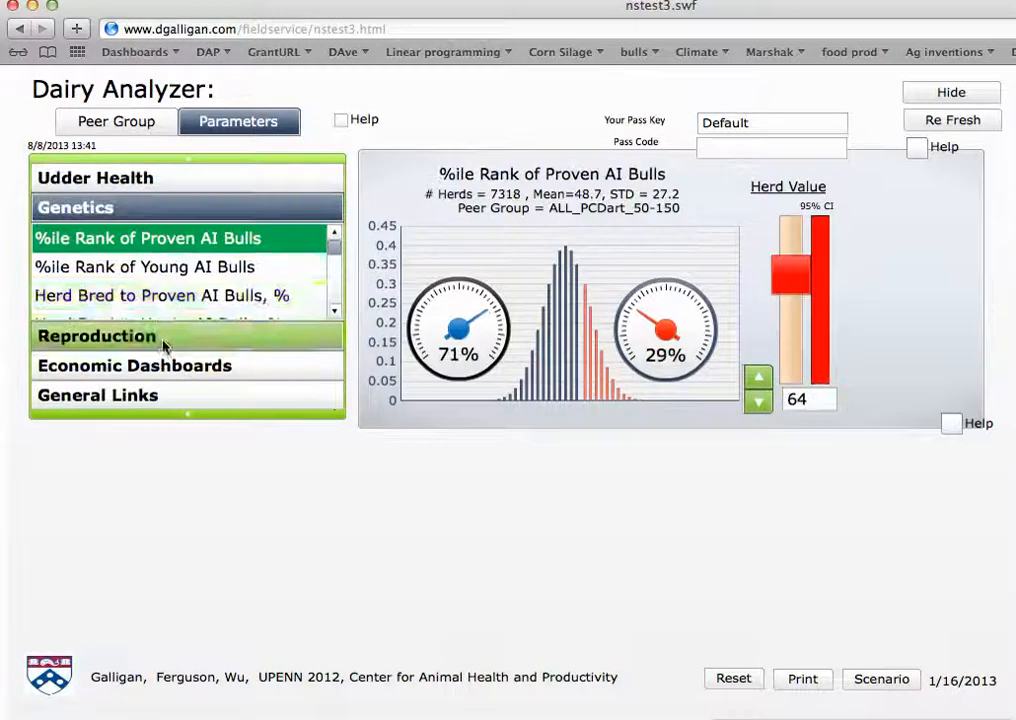
scroll(340, 291, down, 5)
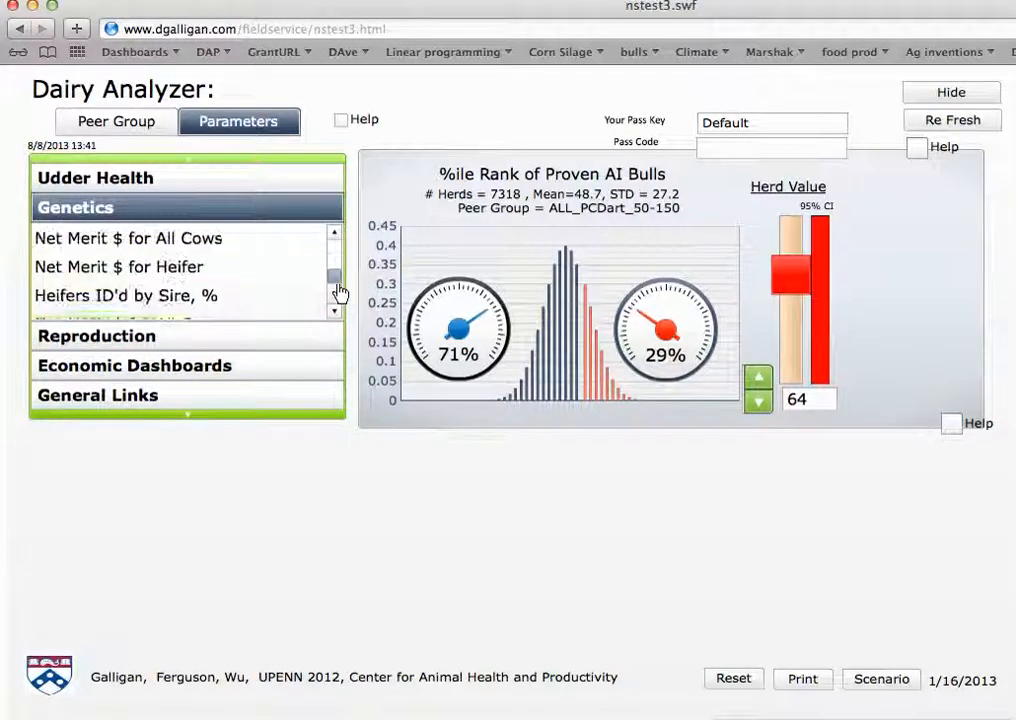
click(203, 246)
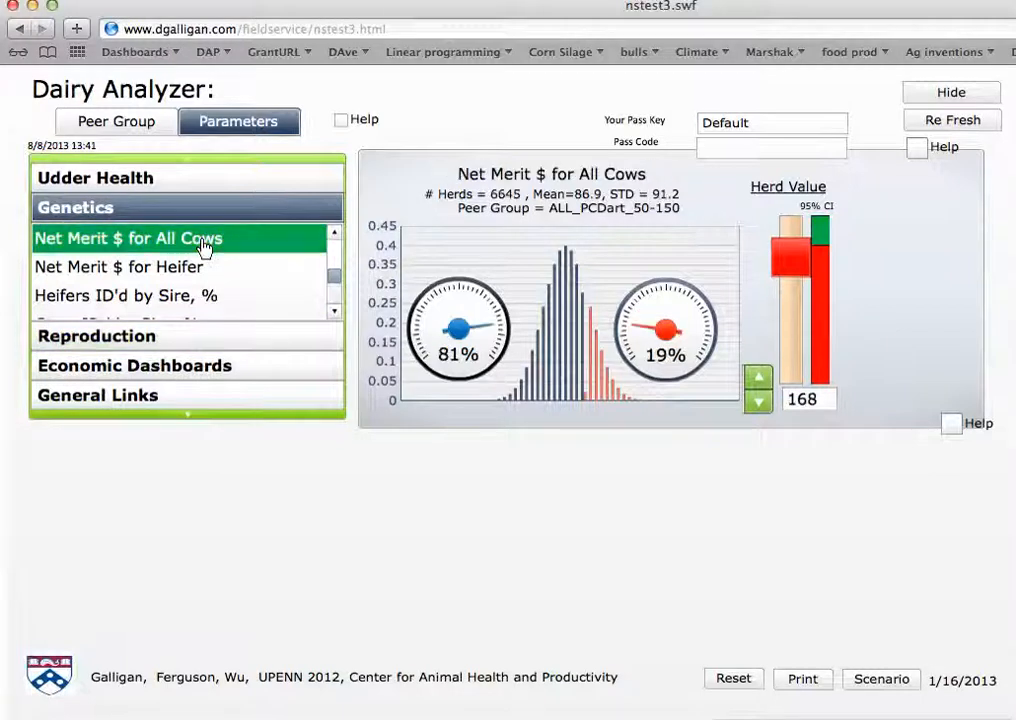
Step: Show the Preg Rate-Current benchmark and look through the available Reproduction parameters
click(180, 347)
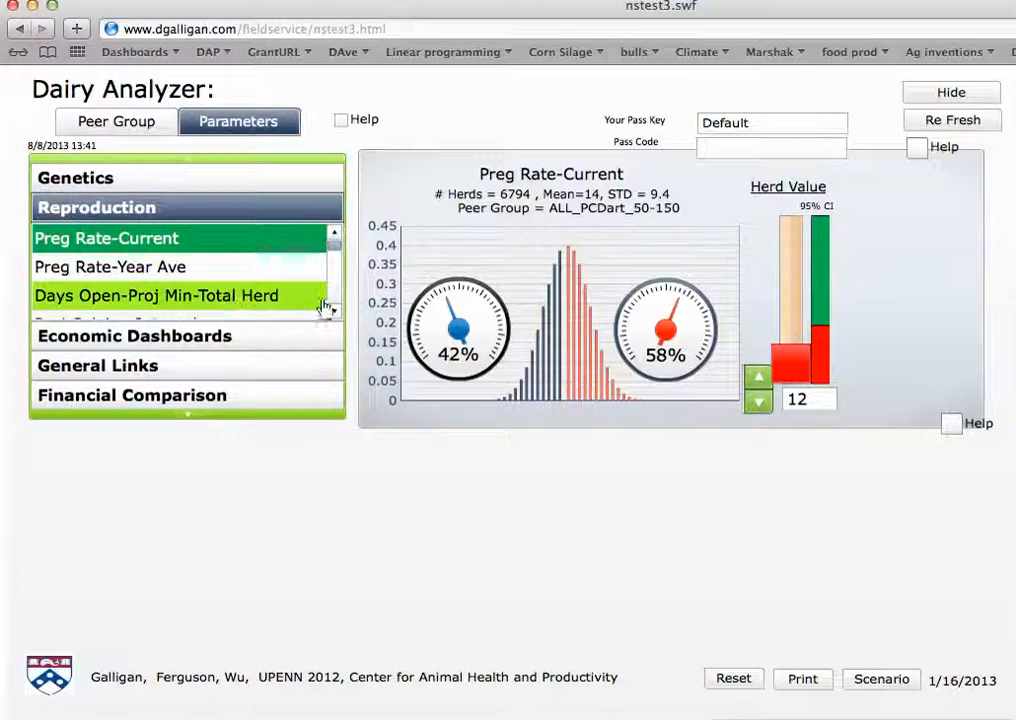
scroll(334, 306, down, 3)
scroll(334, 306, down, 3)
scroll(334, 306, down, 3)
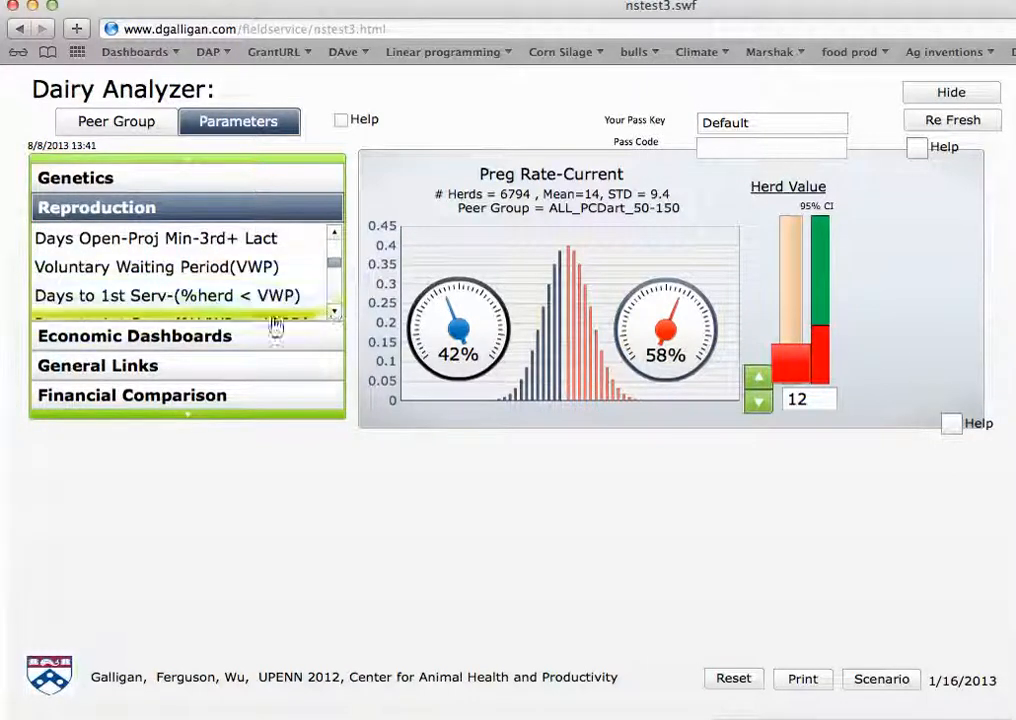
Step: In the Preg Rate-Year Ave economic dashboard, set the goal to 26, milk price to $17.6 and marginal cost per pound of milk to about $0.039
click(160, 337)
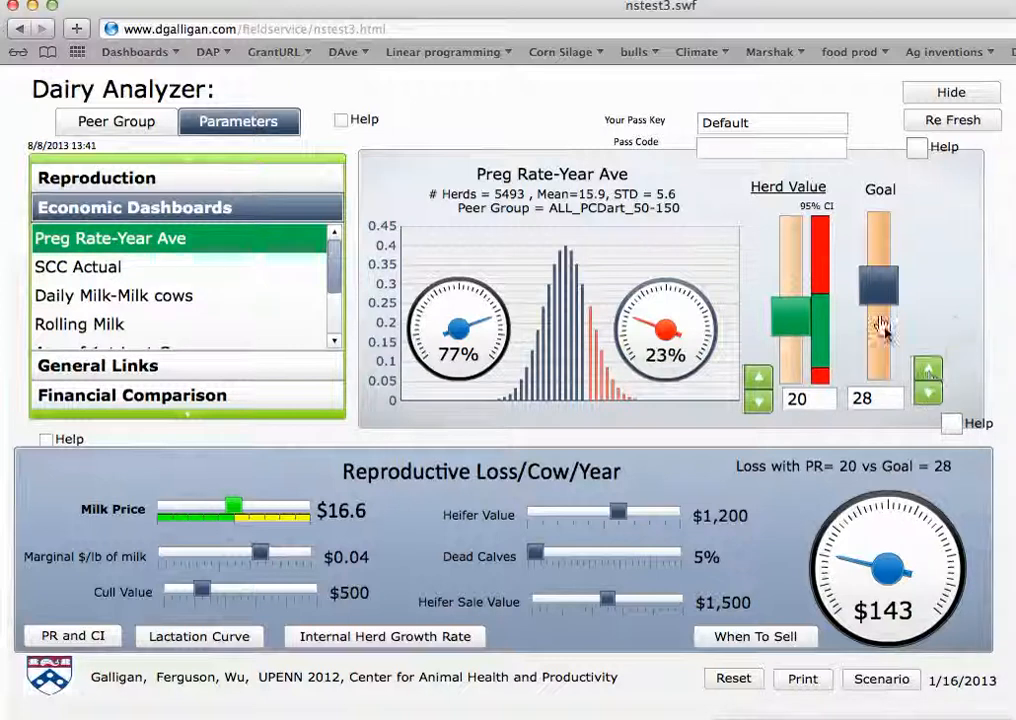
click(930, 400)
click(930, 400)
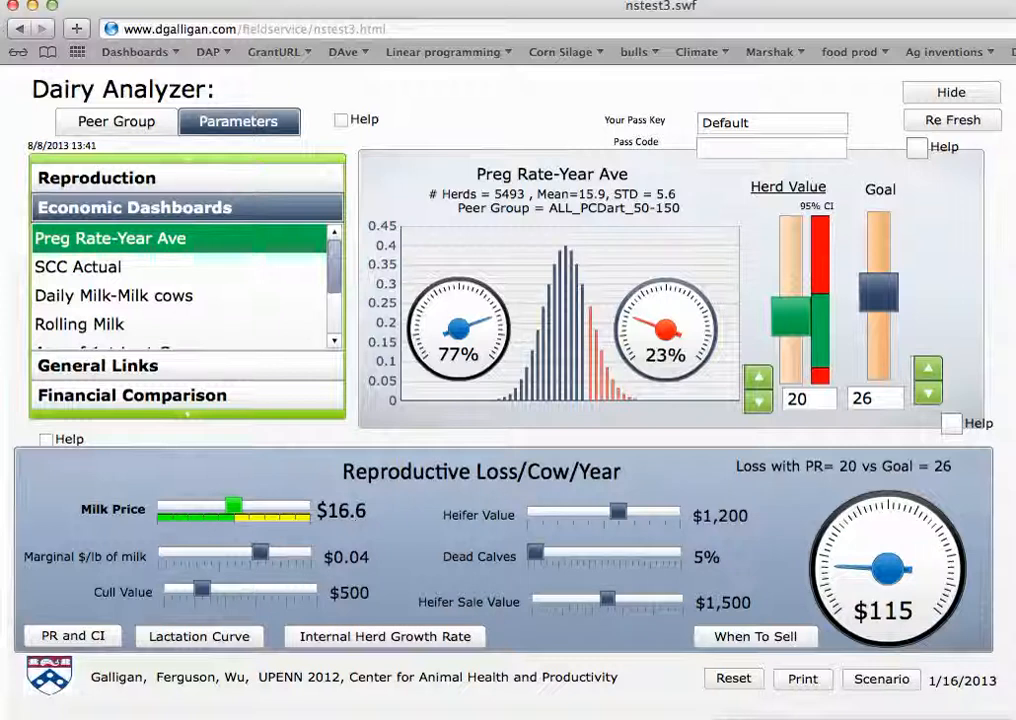
mouse_move(233, 505)
mouse_down()
mouse_move(256, 505)
mouse_move(234, 505)
mouse_move(246, 505)
mouse_move(234, 505)
mouse_move(240, 512)
mouse_up()
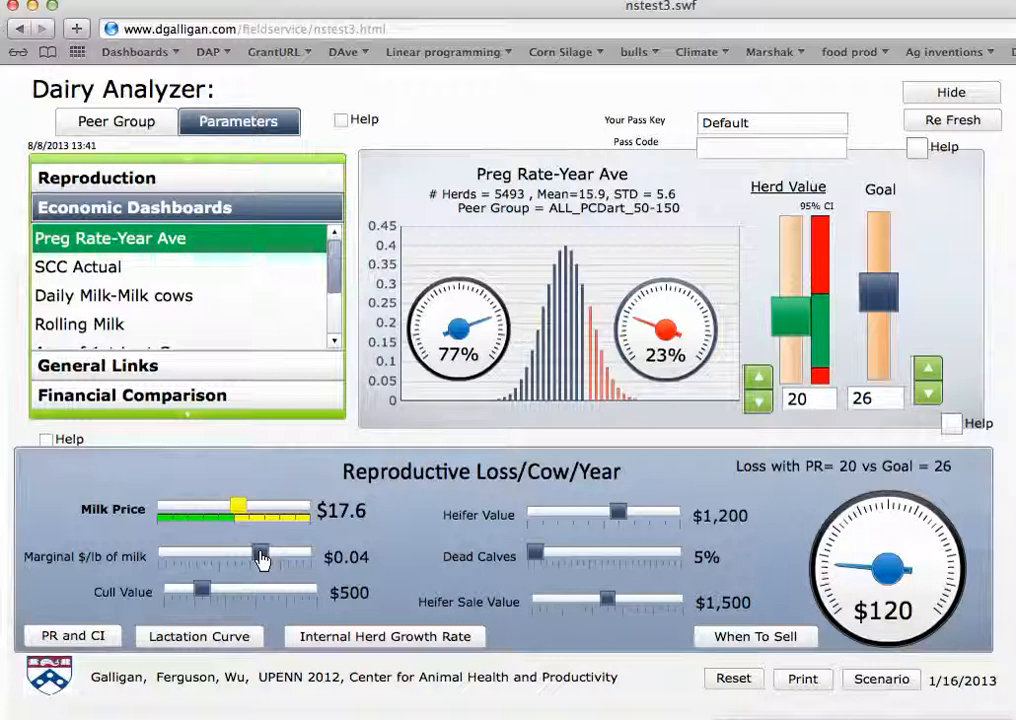
drag(260, 554, 258, 557)
Step: View the economic dashboards for SCC Actual, Daily Milk-Milk cows, Age of 1st Lact Cows, Cows Left Herd-All Lact, % and General Economics
click(103, 270)
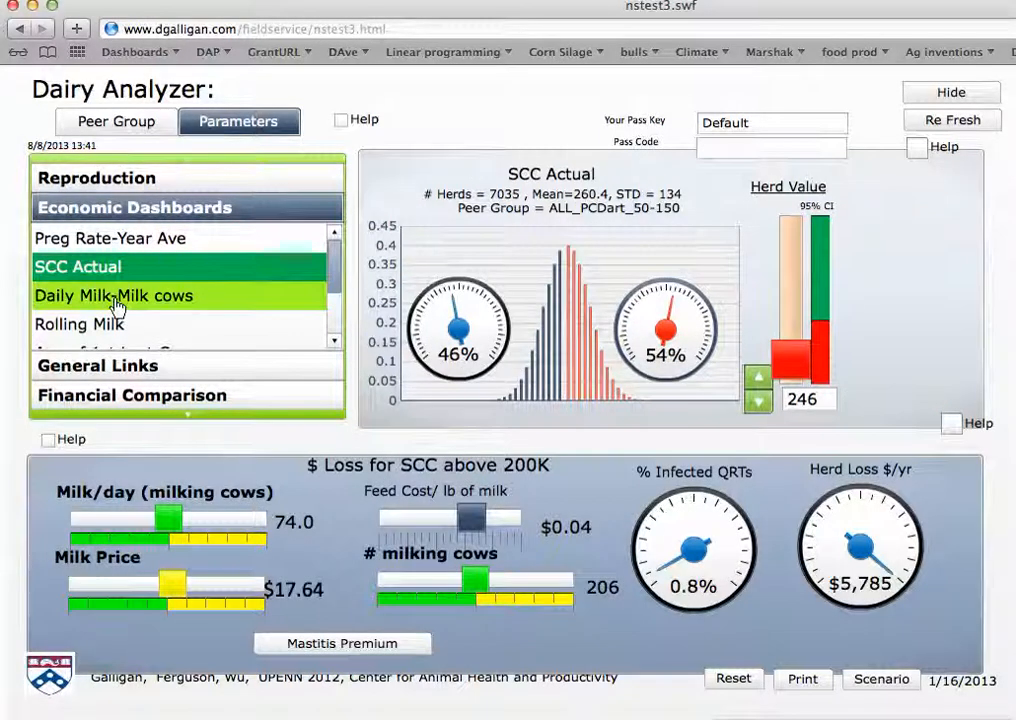
click(117, 303)
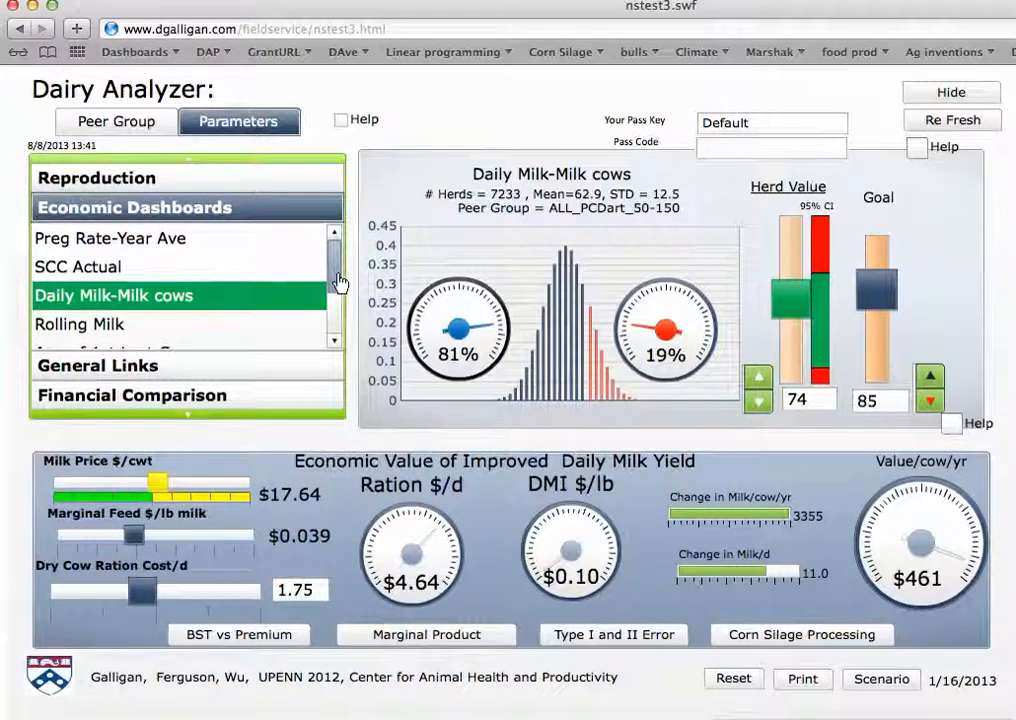
scroll(340, 283, down, 1)
click(220, 325)
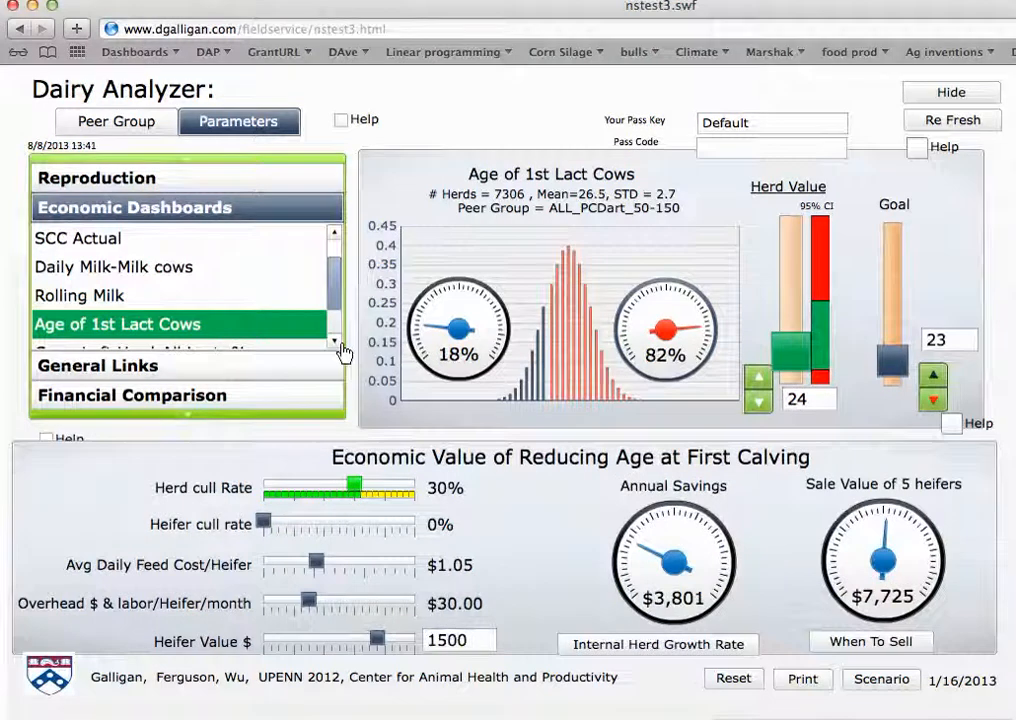
click(336, 345)
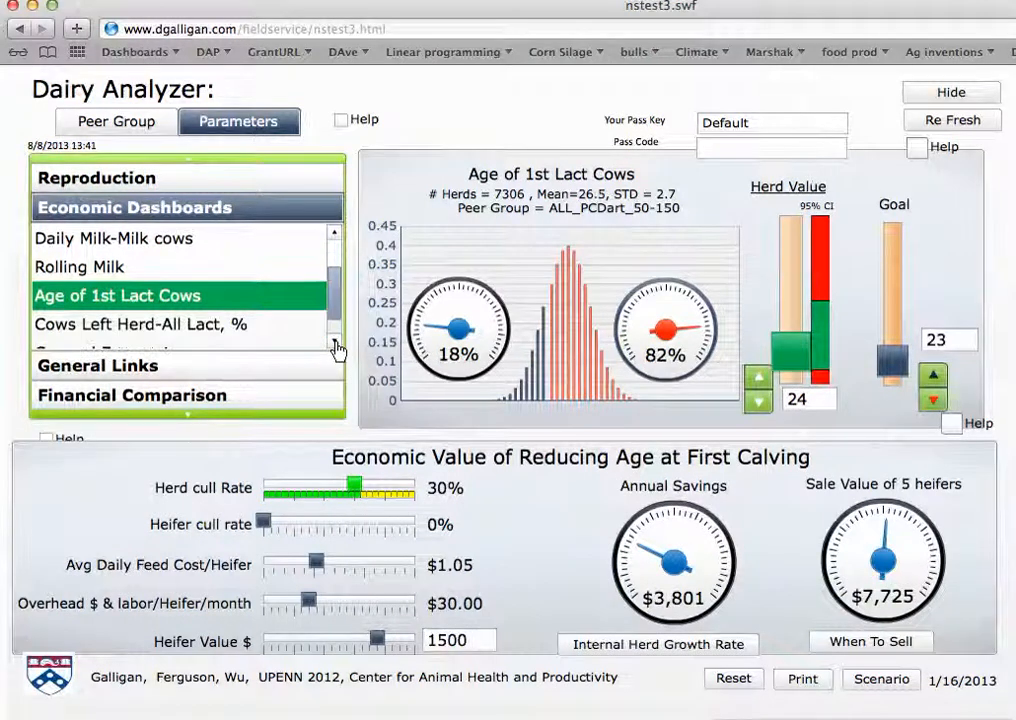
click(238, 328)
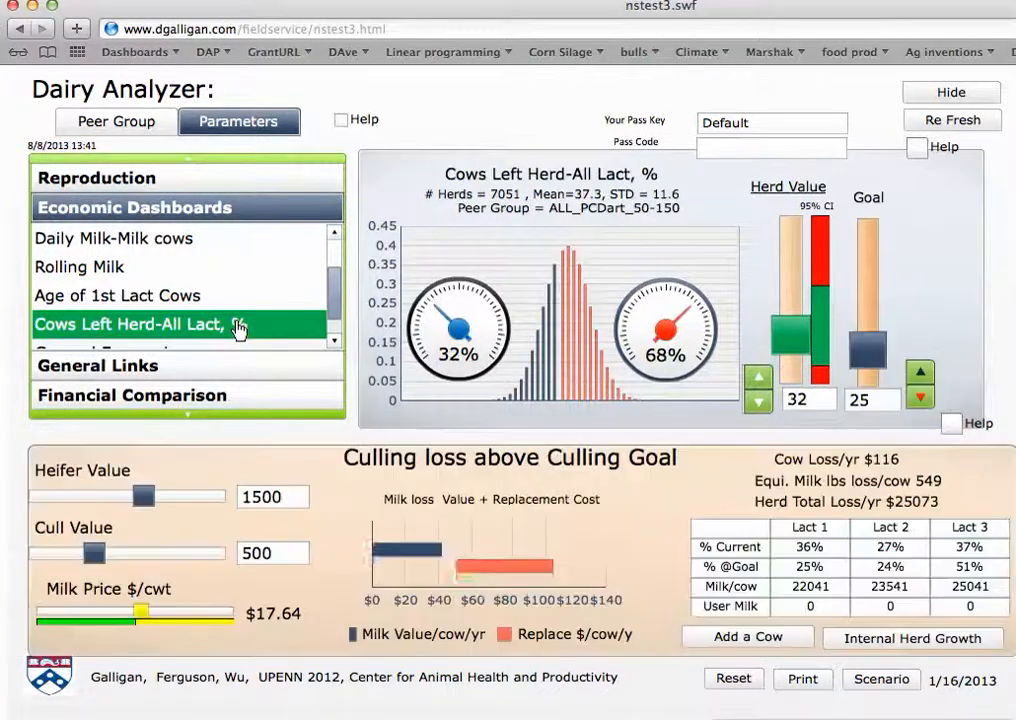
click(336, 342)
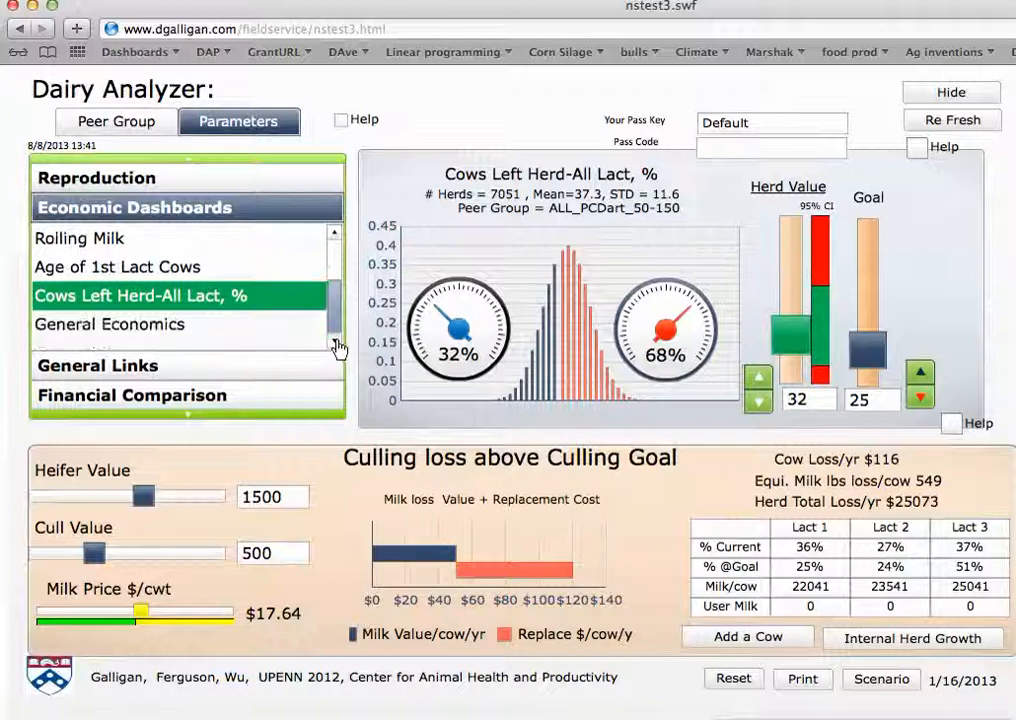
click(199, 333)
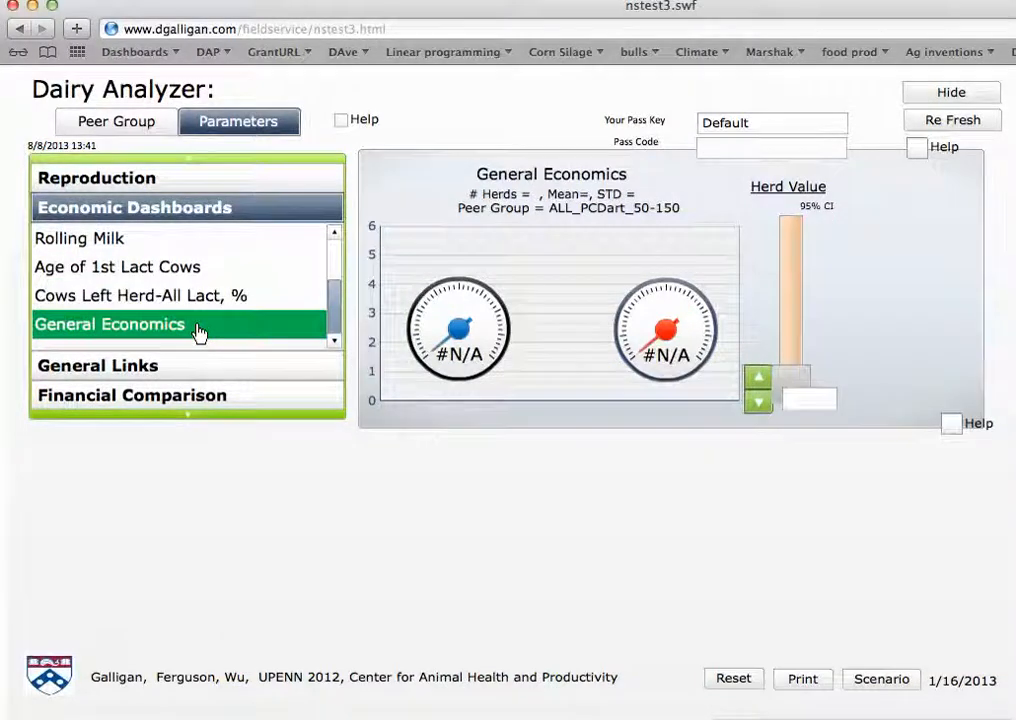
Step: Open the Marginal Milk Value calculator from the industry information links and show its marginal cost and ROI gauges
click(118, 368)
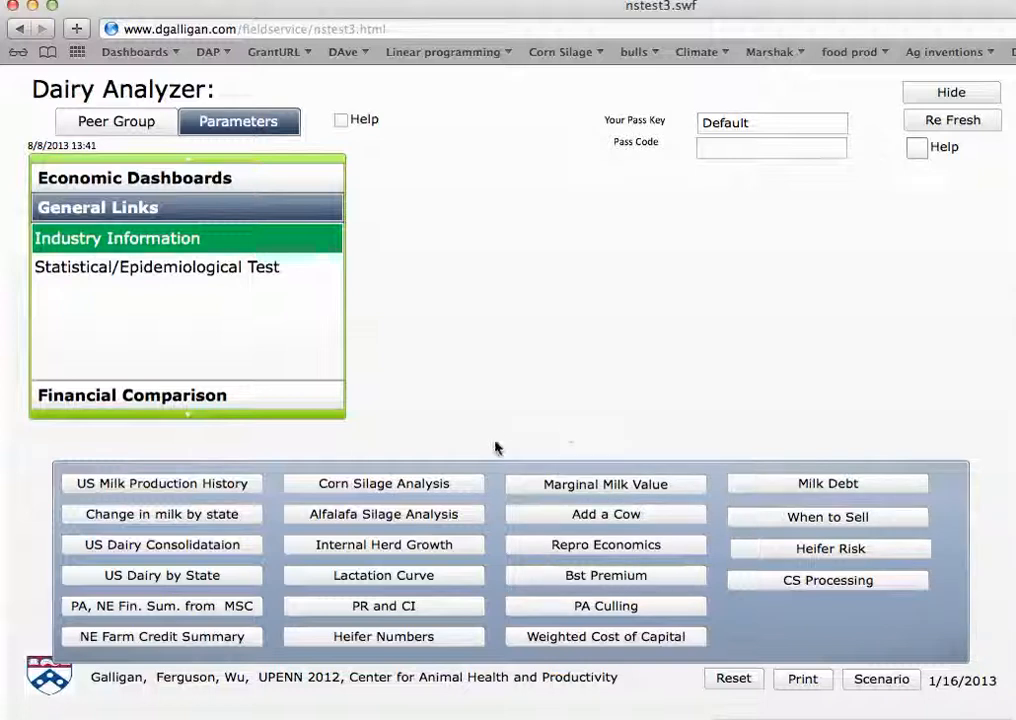
click(543, 494)
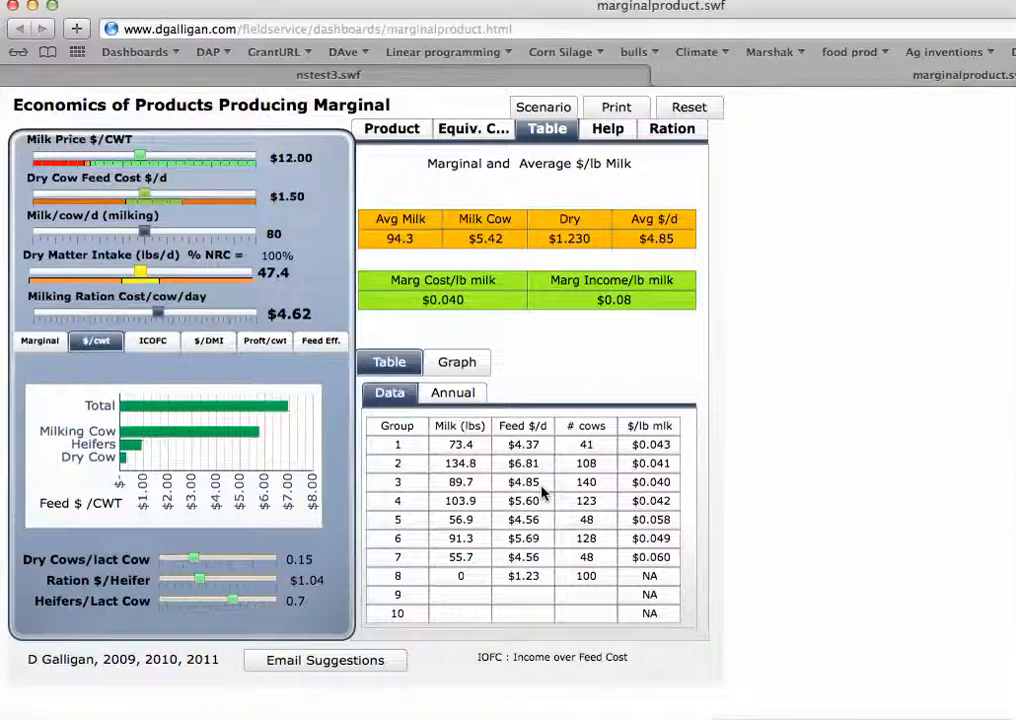
click(54, 346)
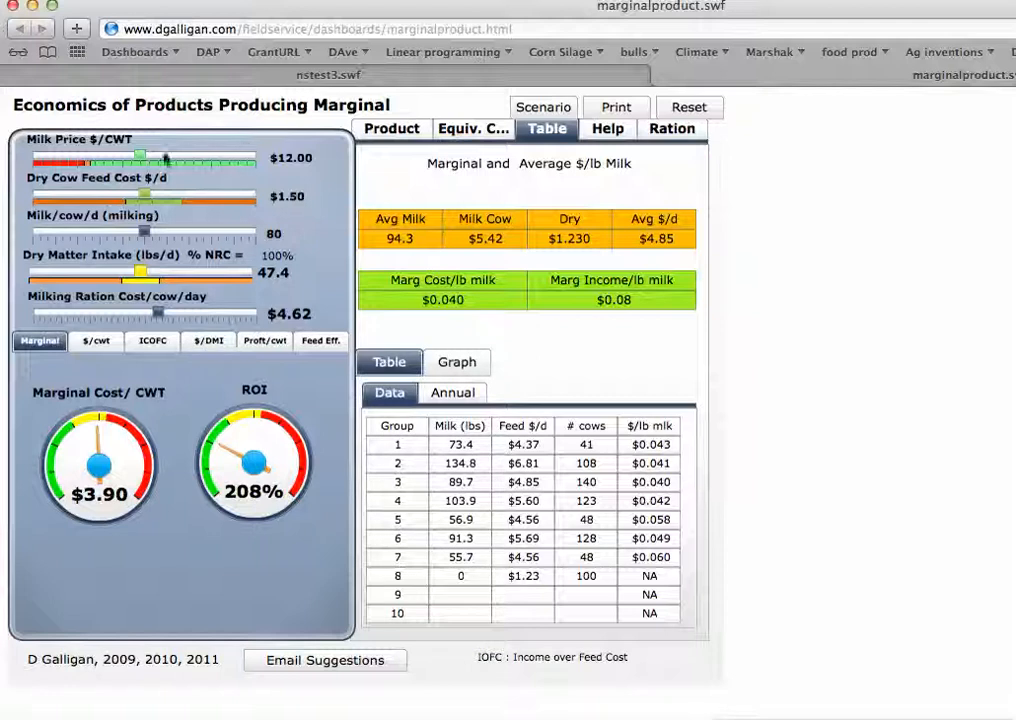
Step: Set the calculator's milk price to $17.68 per CWT and the milking ration cost to $5.10 per cow per day
drag(145, 160, 191, 159)
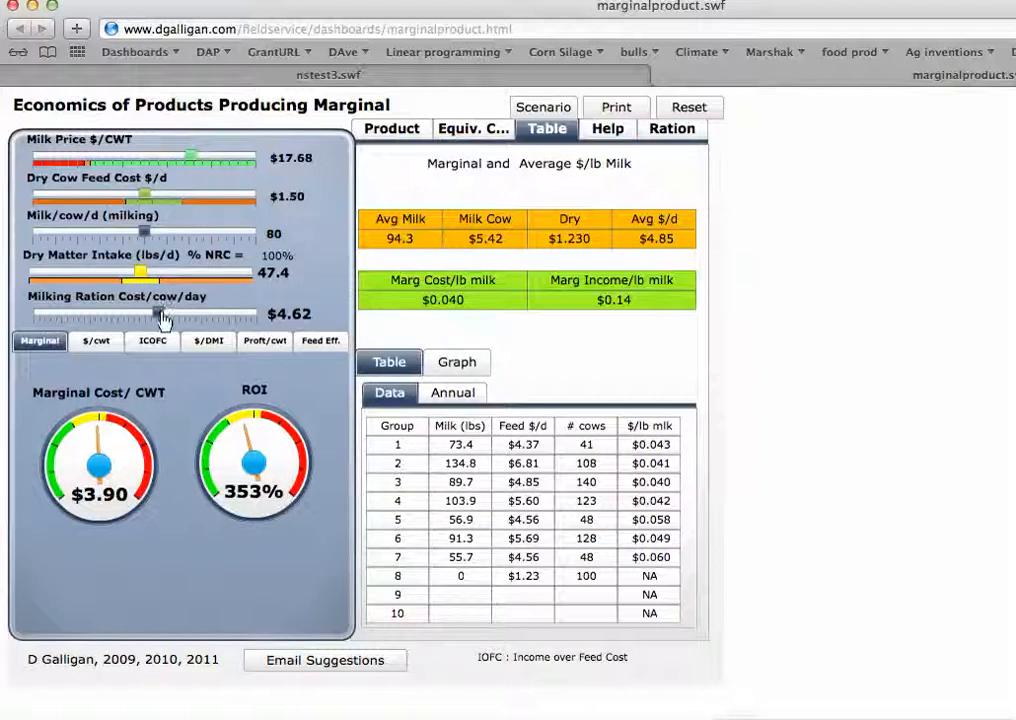
drag(158, 313, 178, 314)
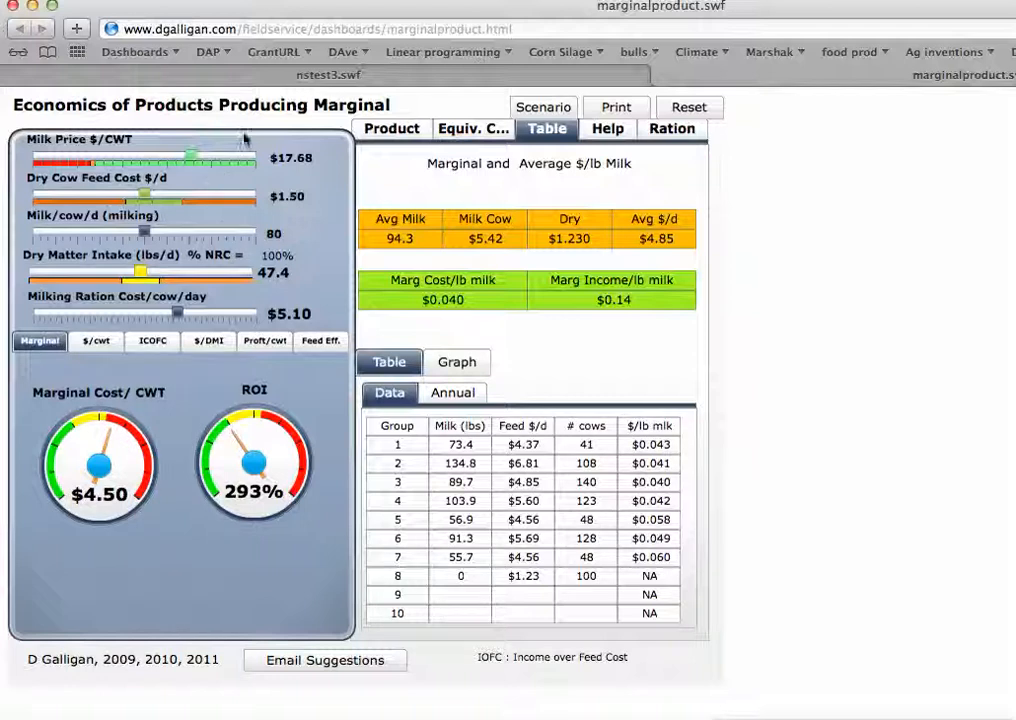
Step: Return to the Dairy Analyzer and view the Rolling Milk economic dashboard and the Reproduction benchmark
click(245, 72)
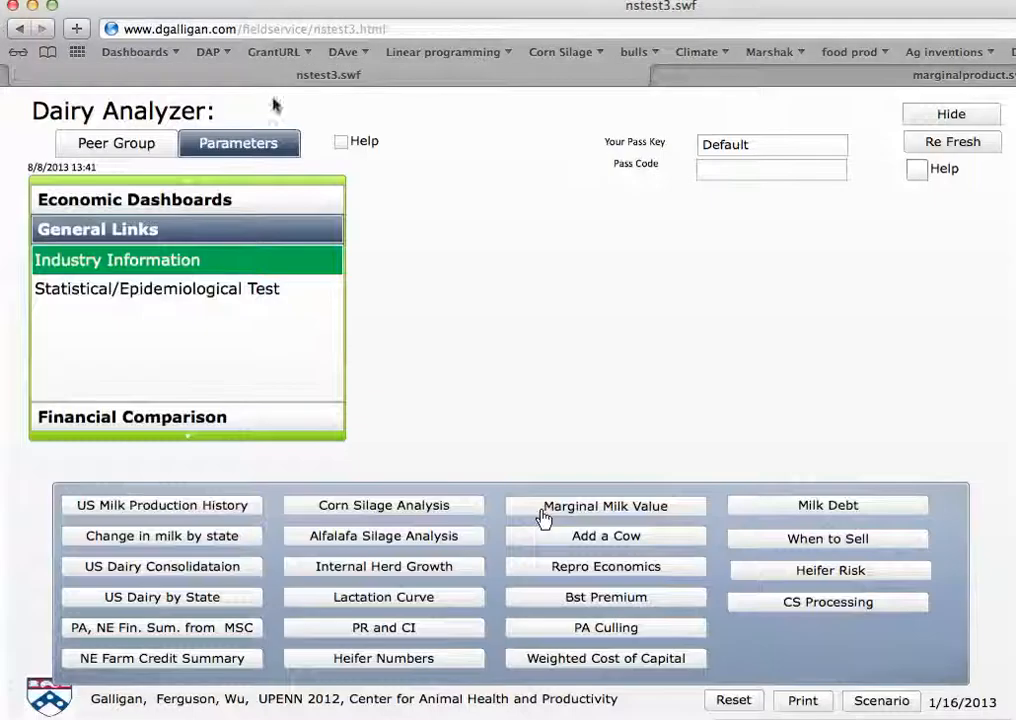
click(188, 195)
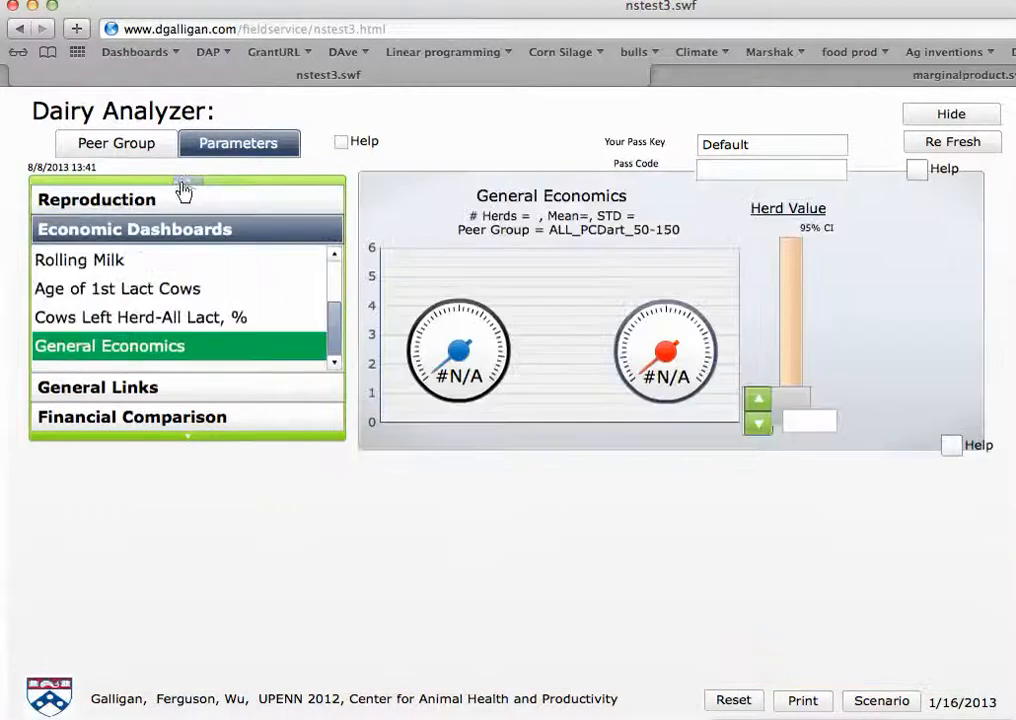
click(114, 263)
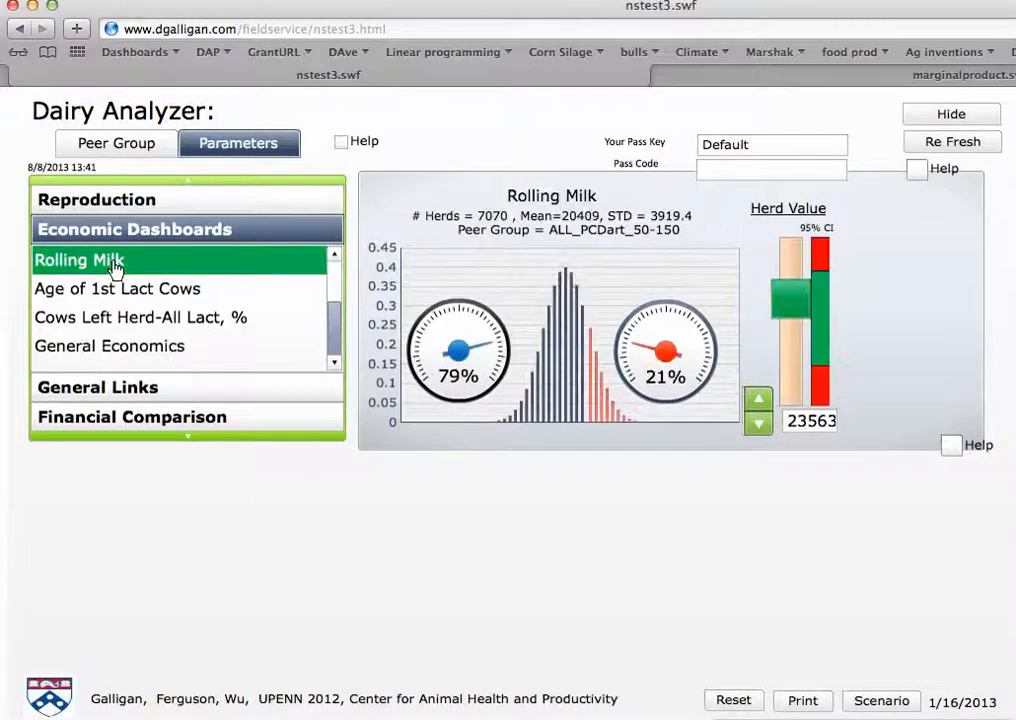
click(170, 202)
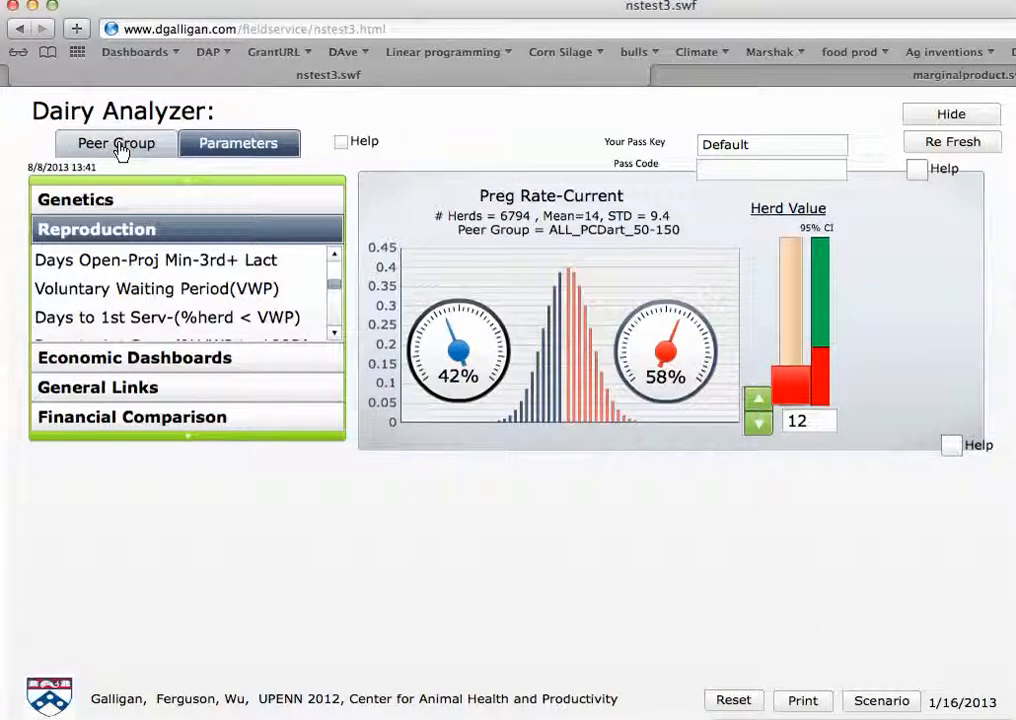
Step: Compare the herd's Preg Rate-Current with the Herd Size 251-300 peer group, and set the peer group to All_PCDart>500
click(118, 147)
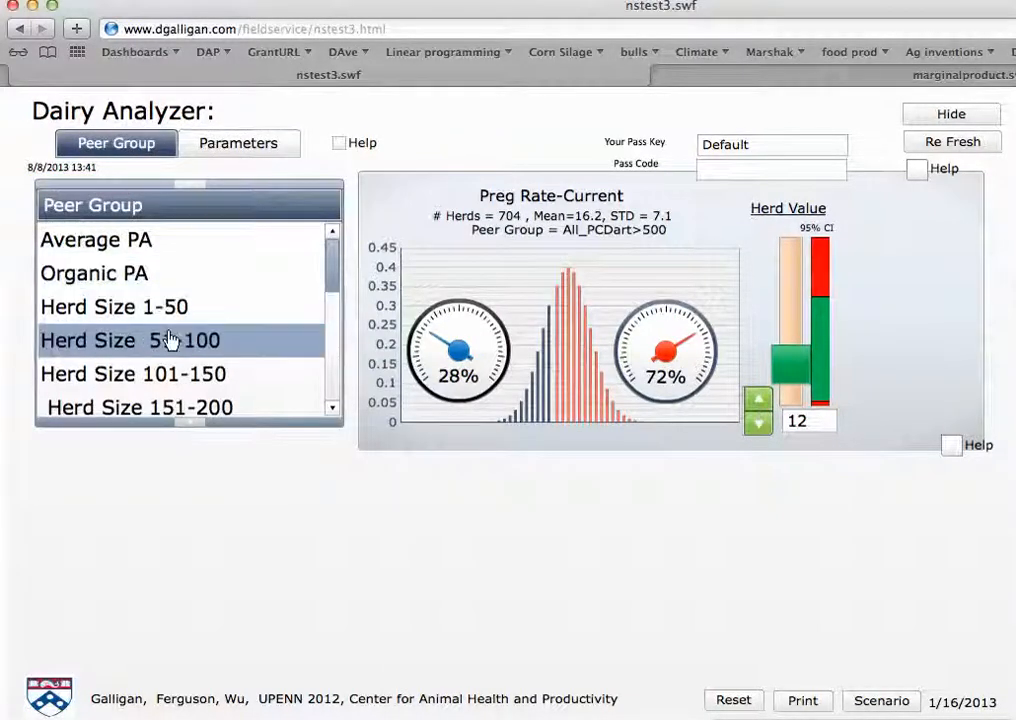
scroll(329, 372, down, 3)
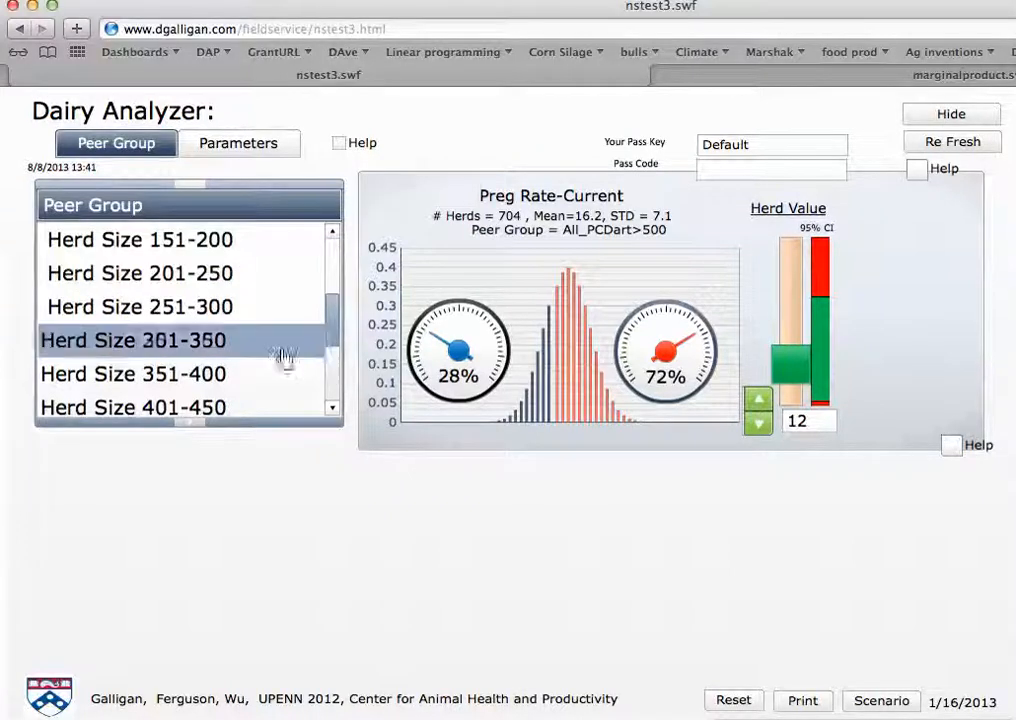
click(221, 322)
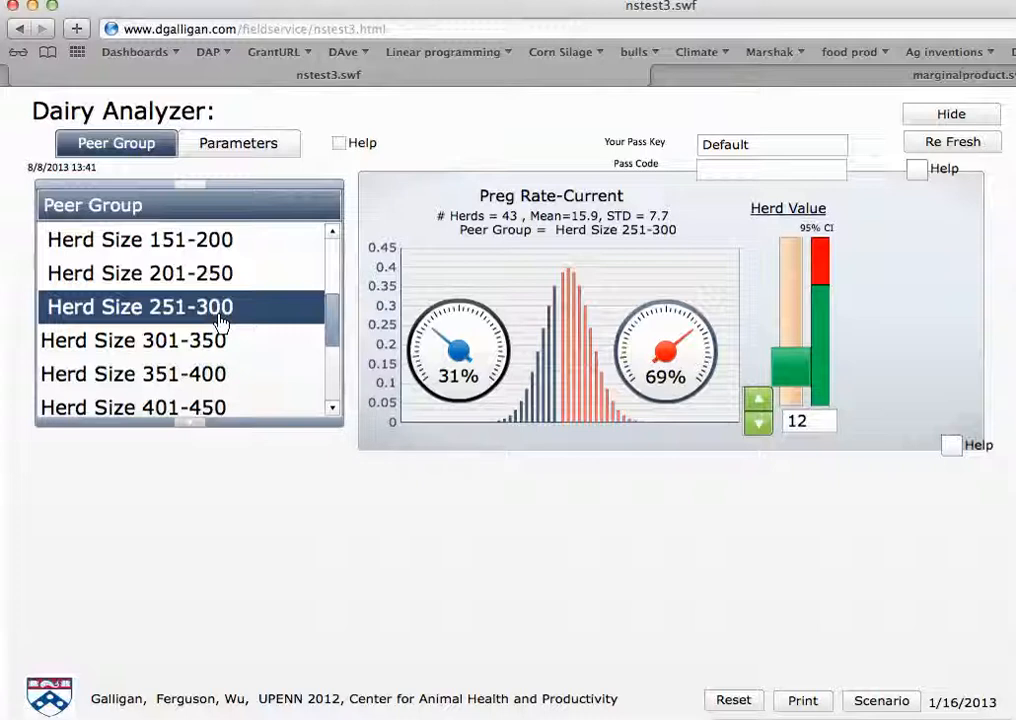
drag(329, 336, 329, 390)
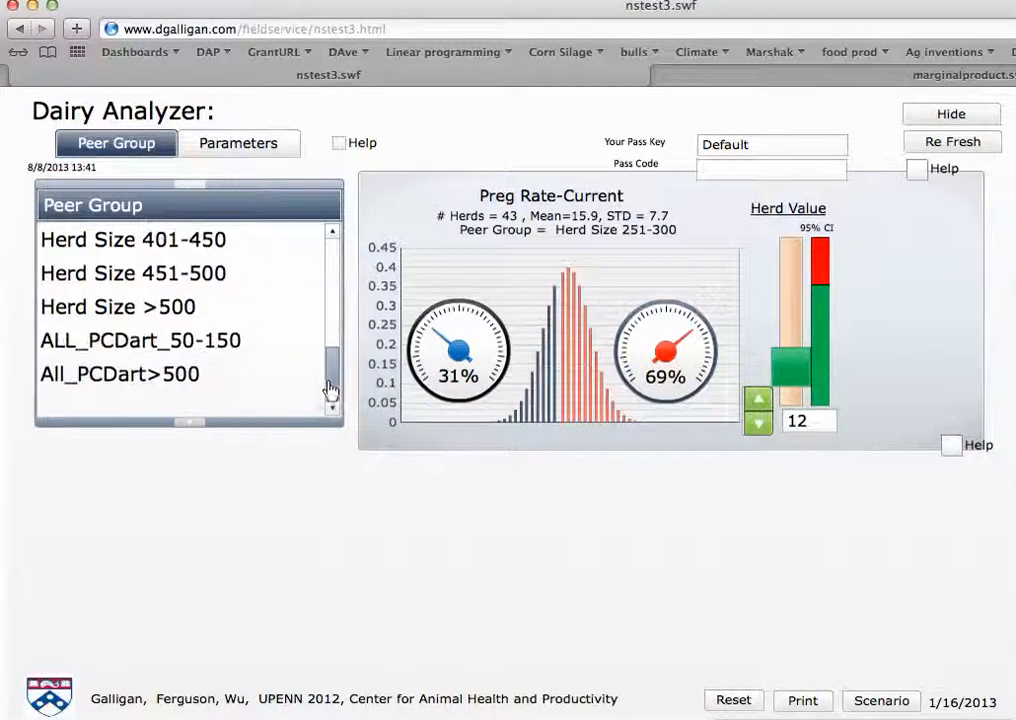
click(196, 379)
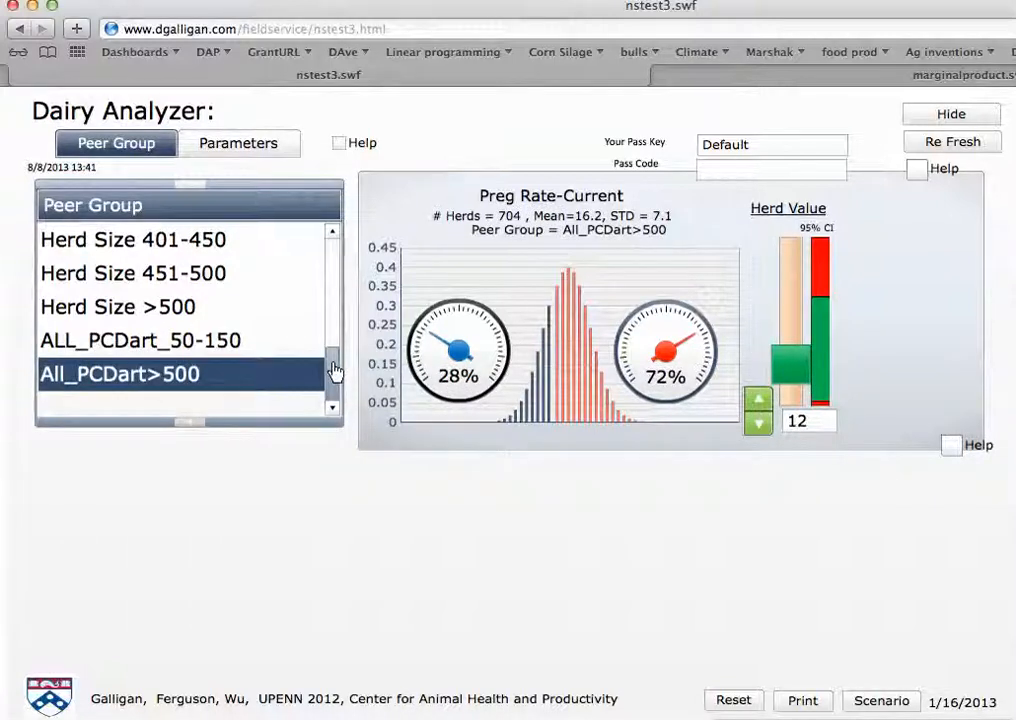
drag(335, 370, 331, 229)
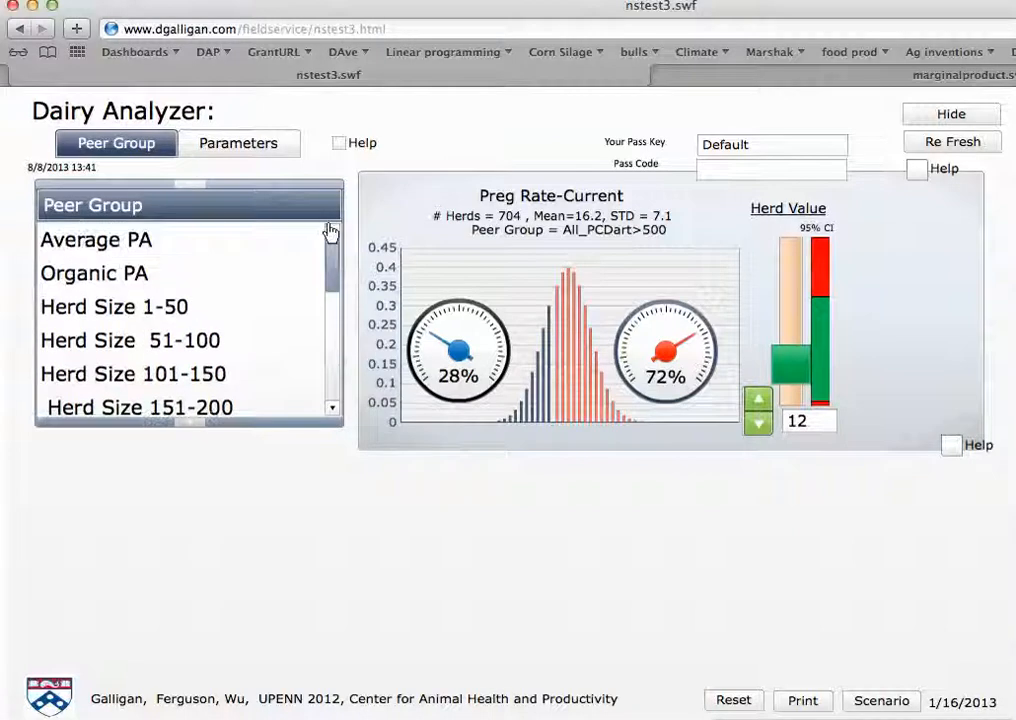